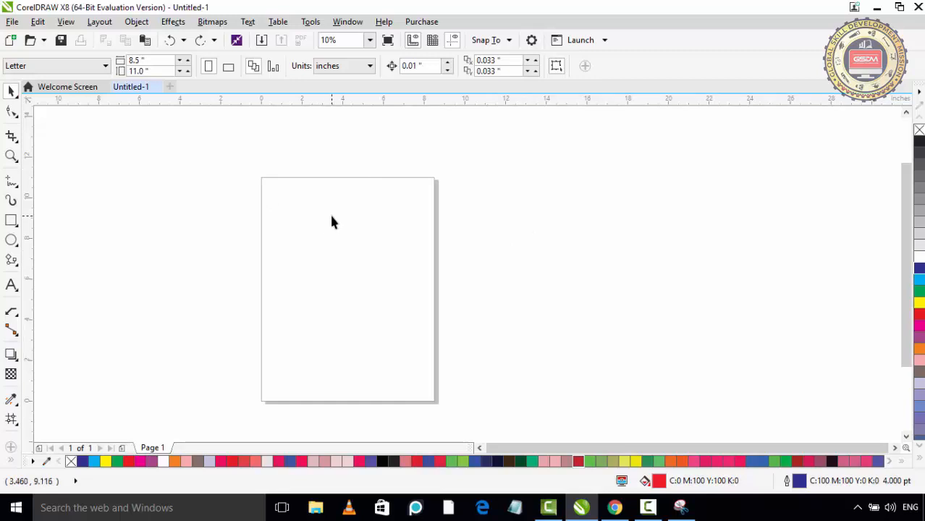
# Draw a rectangle about 7.17 by 8.5 inches in the middle of the page.
pyautogui.click(11, 23)
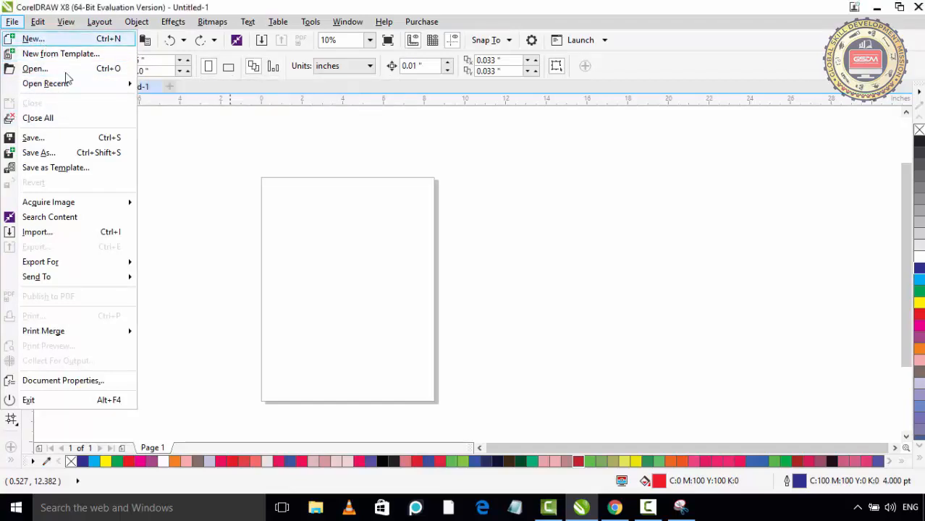
pyautogui.click(356, 236)
pyautogui.click(10, 221)
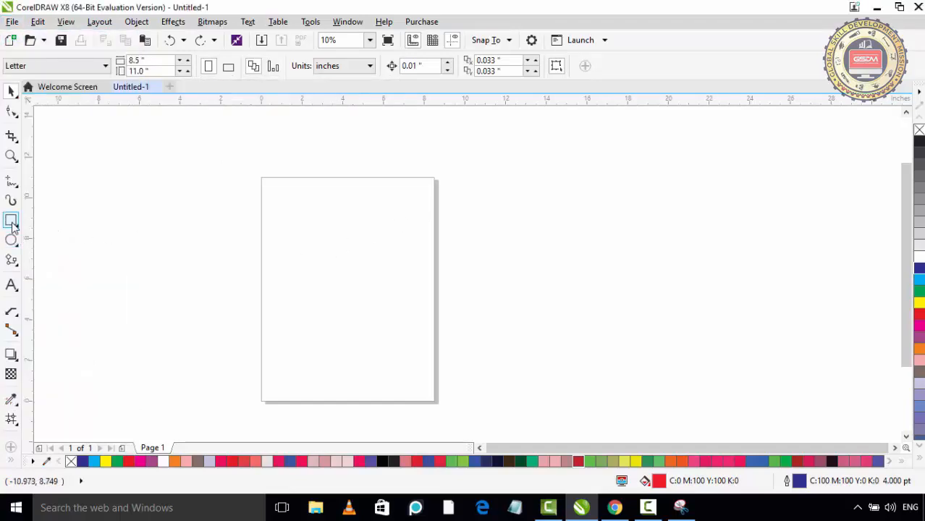
pyautogui.moveTo(275, 203); pyautogui.dragTo(420, 376)
# Move the rectangle aside to centre at about X 10.56, Y 5.38 inches and draw a near-circular ellipse about 4.5 by 4.57 inches on the page.
pyautogui.doubleClick(11, 240)
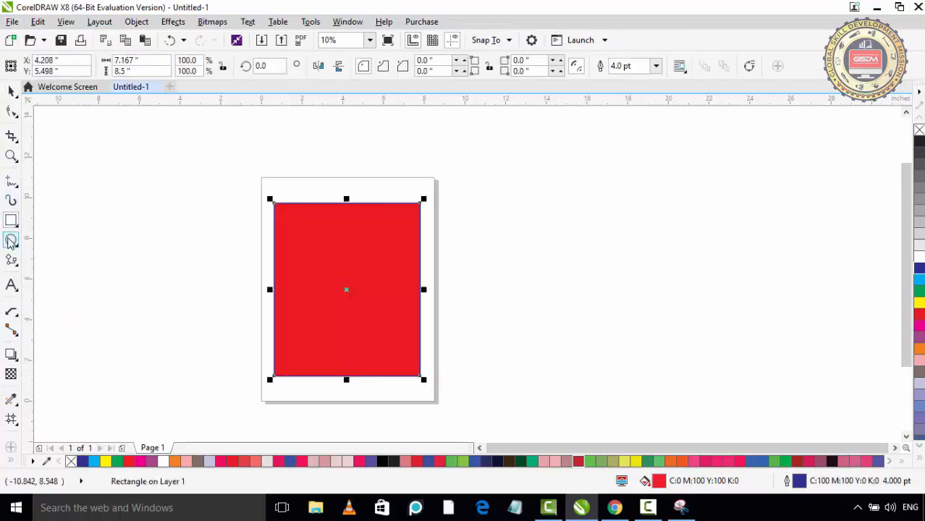
pyautogui.click(634, 415)
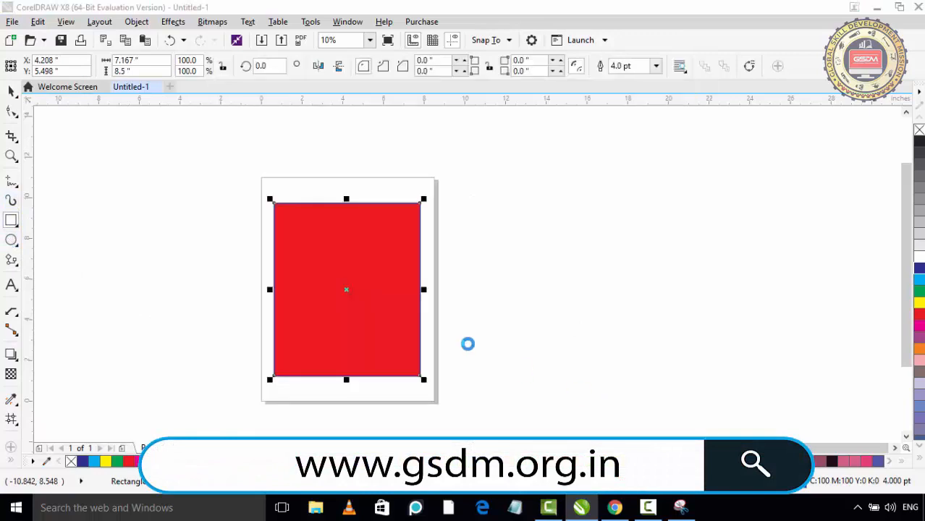
pyautogui.moveTo(349, 287); pyautogui.dragTo(474, 293)
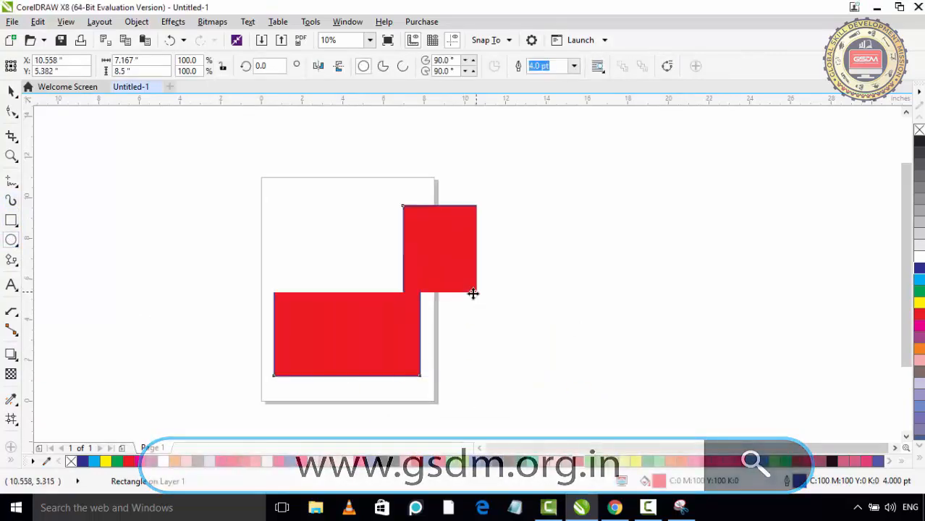
pyautogui.moveTo(301, 264); pyautogui.dragTo(392, 357)
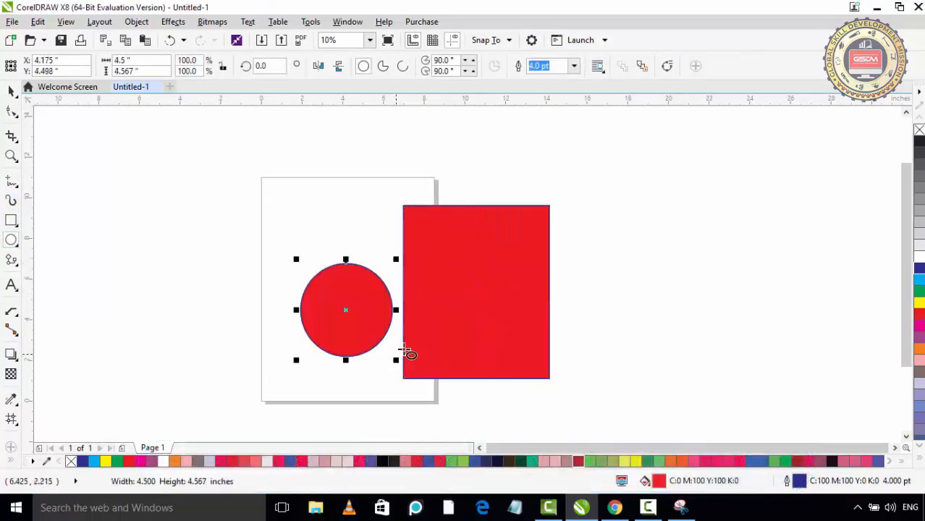
# Shrink the rectangle to about 2.2 by 2.6 inches and place it on the page just above the circle.
pyautogui.click(11, 91)
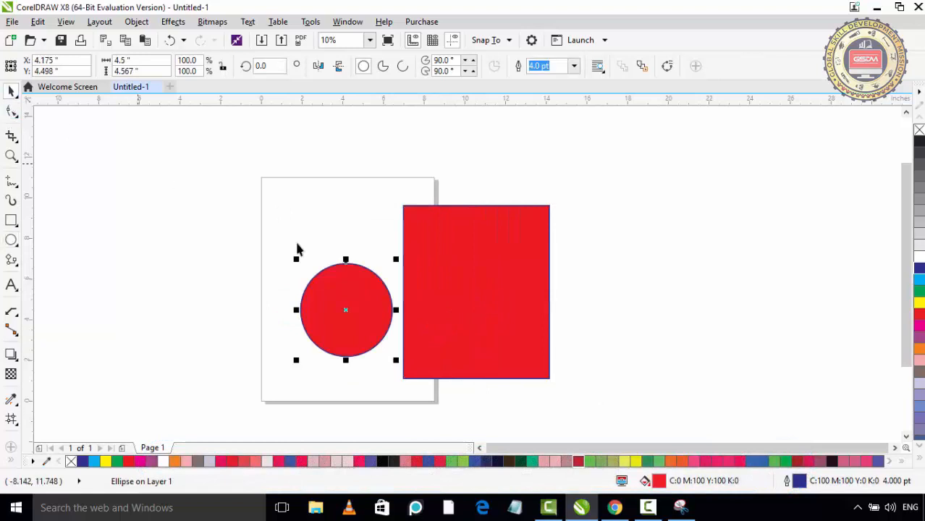
pyautogui.click(475, 312)
pyautogui.moveTo(541, 208); pyautogui.dragTo(343, 225)
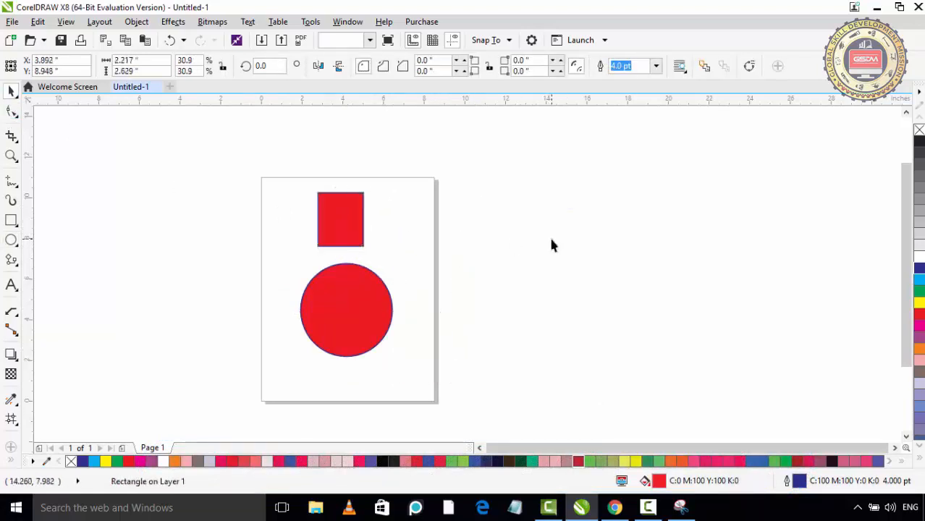
pyautogui.click(551, 241)
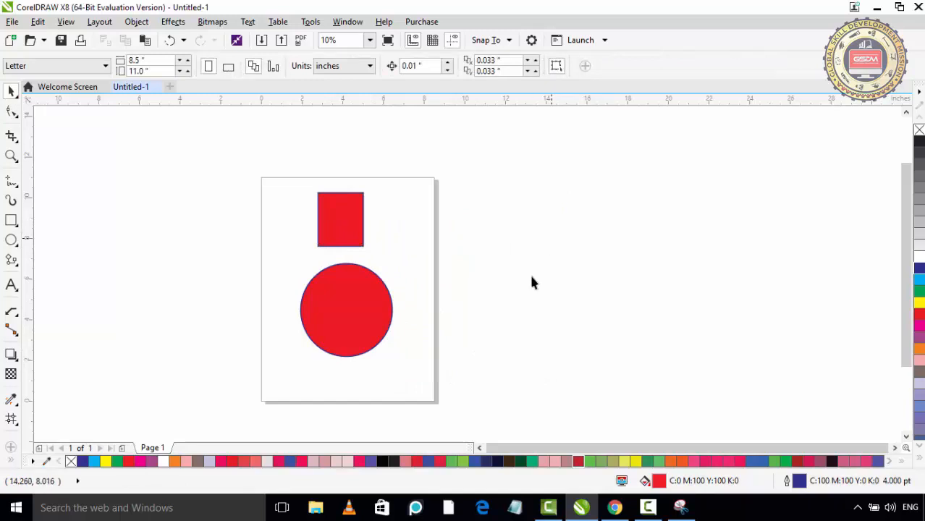
# Start saving the drawing and choose the COREL OUTPUT folder on the Work (D:) drive as its location.
pyautogui.click(10, 22)
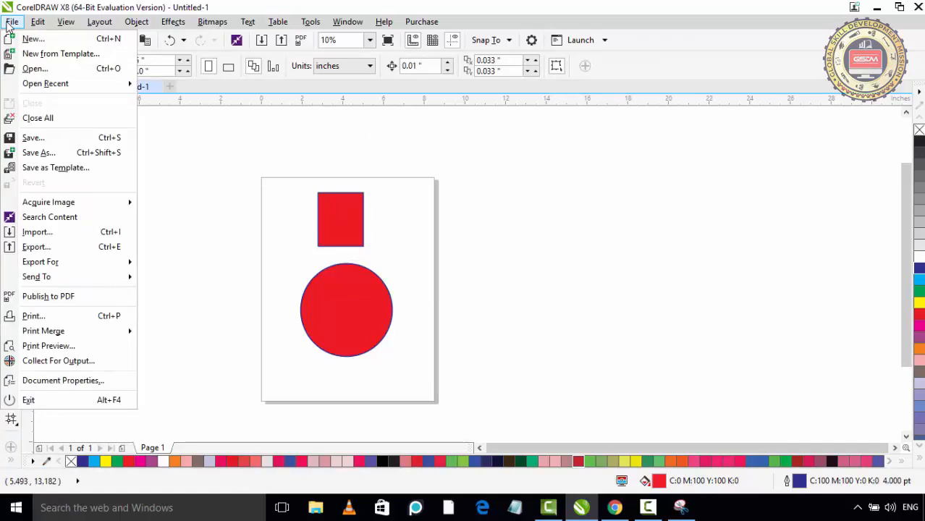
pyautogui.click(44, 138)
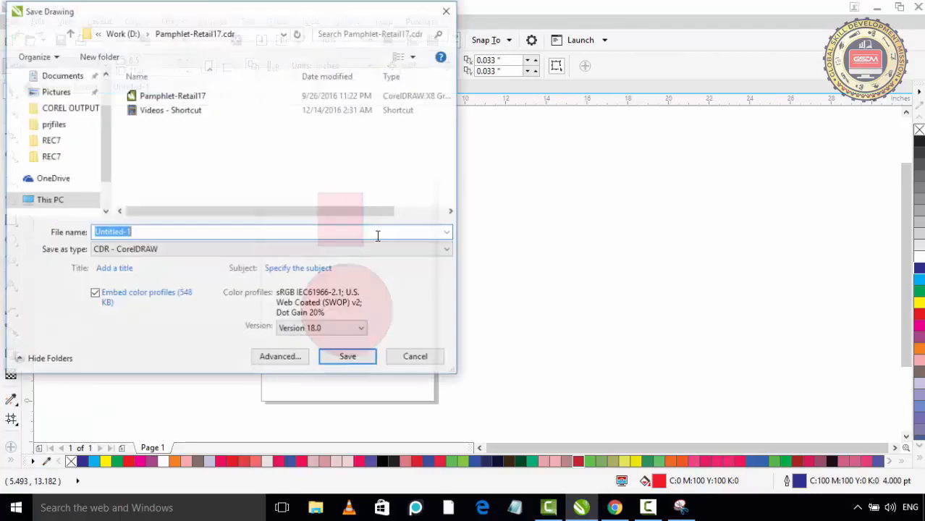
pyautogui.moveTo(199, 20); pyautogui.dragTo(360, 32)
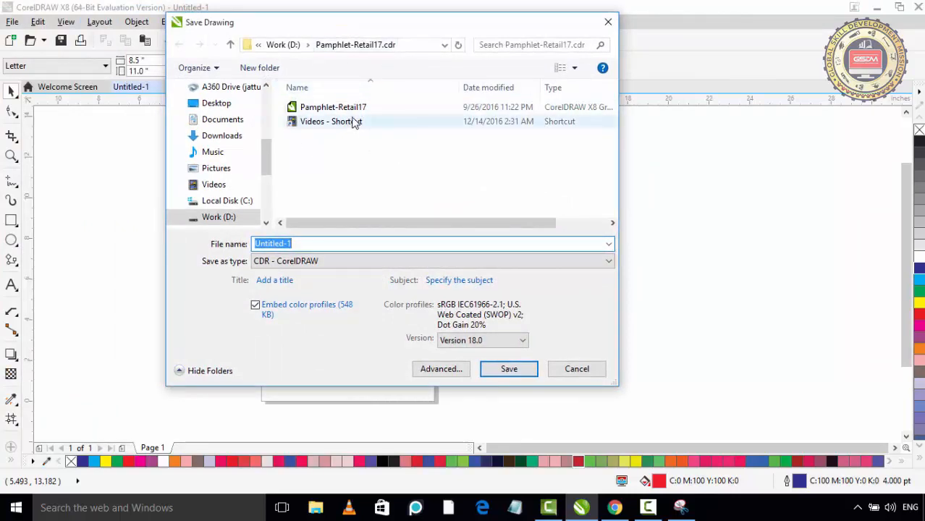
pyautogui.click(219, 217)
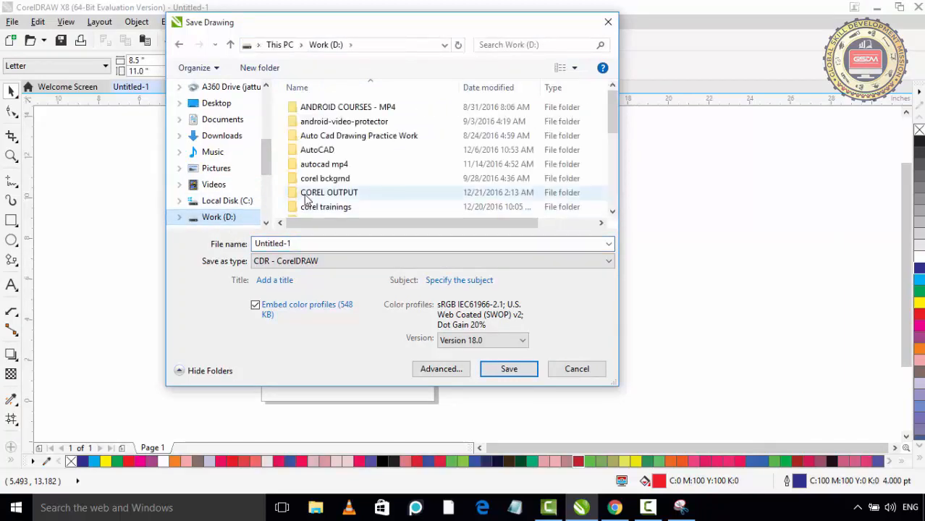
pyautogui.doubleClick(310, 194)
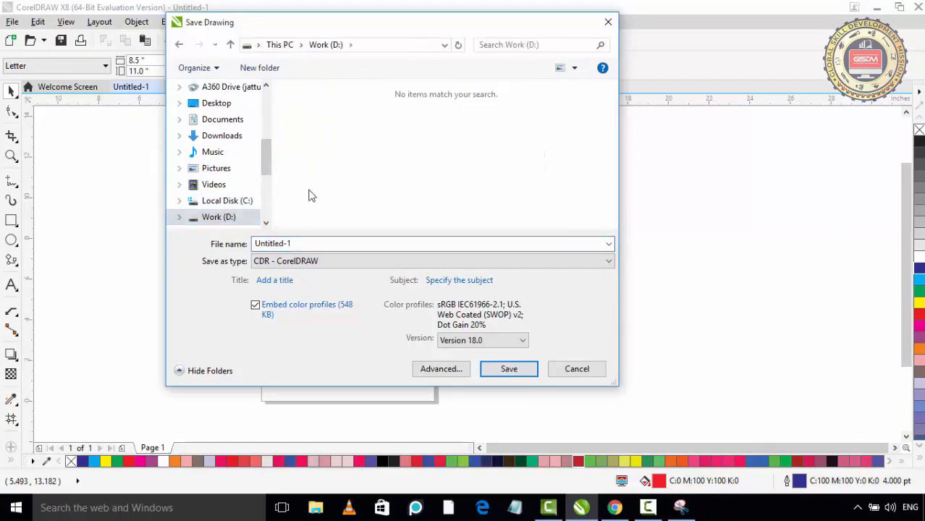
# Name the drawing file NEWG and check the destination folder path.
pyautogui.click(319, 243)
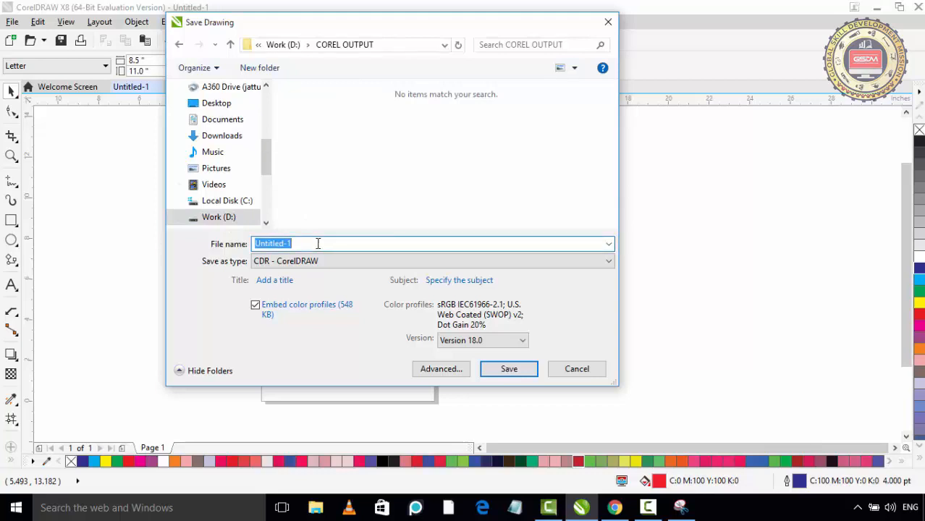
pyautogui.press('BackSpace')
pyautogui.write('NEWG')
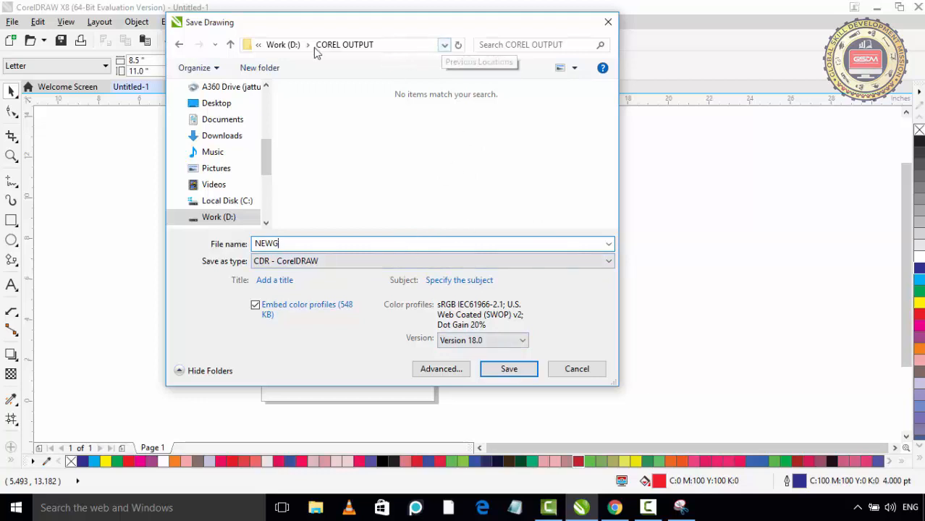
pyautogui.click(410, 47)
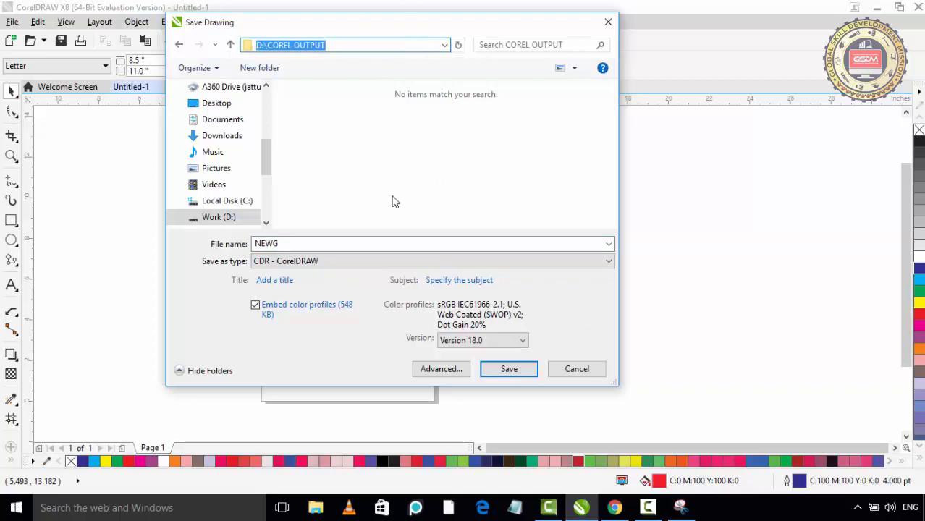
# Look through the available file versions and file types, and save the drawing as CDR - CorelDRAW, Version 18.0.
pyautogui.click(503, 346)
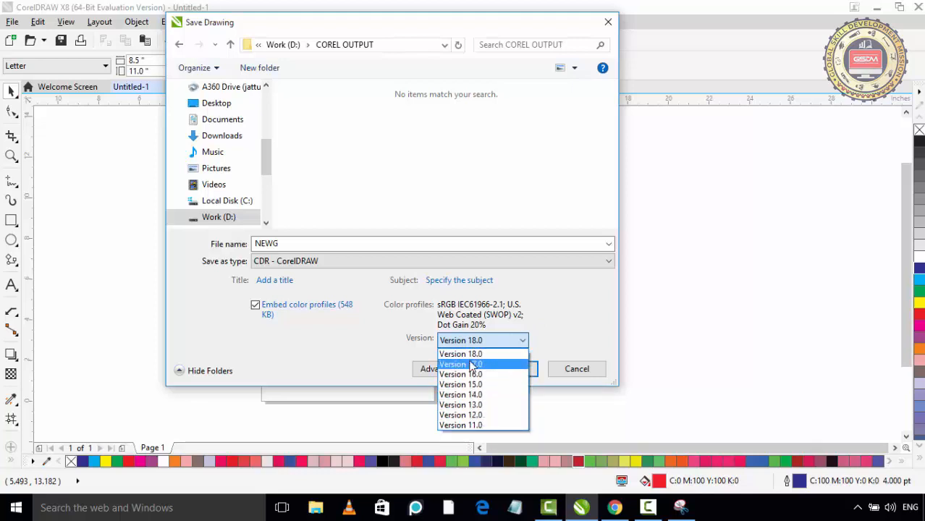
pyautogui.click(548, 302)
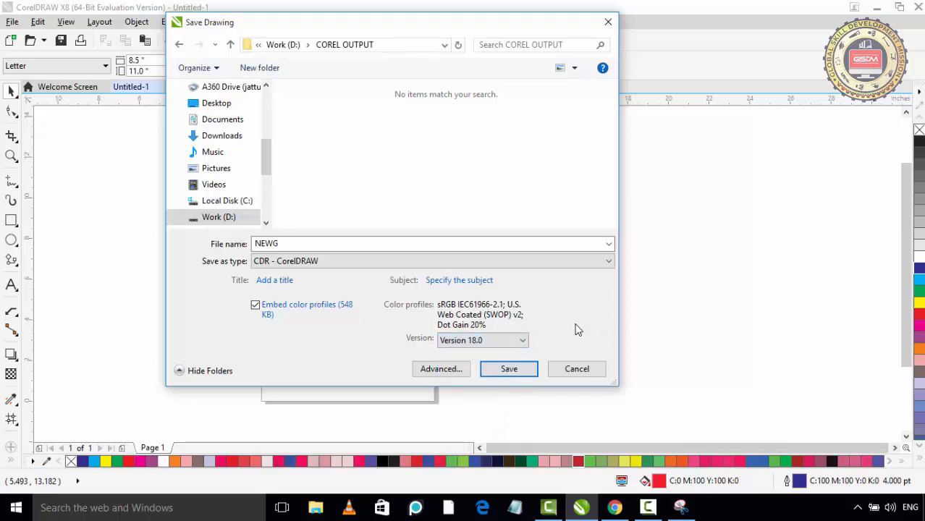
pyautogui.click(420, 263)
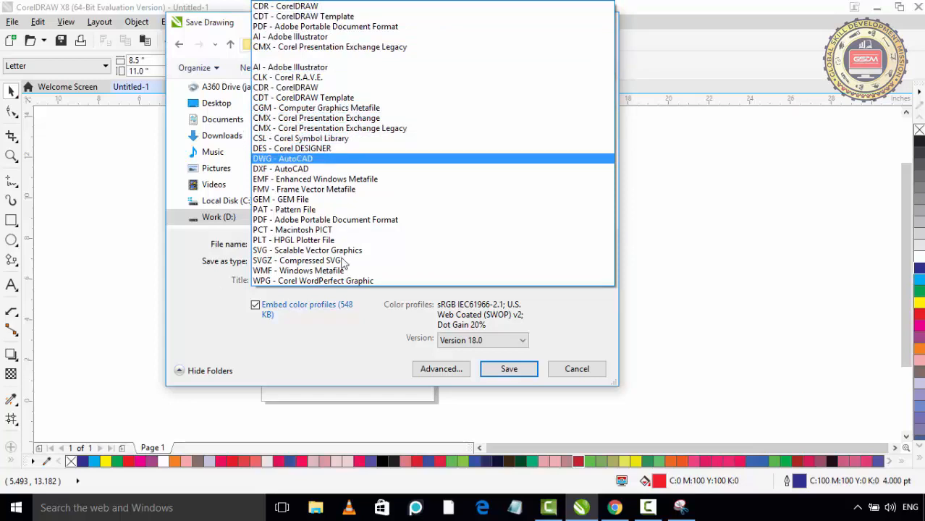
pyautogui.press('Escape')
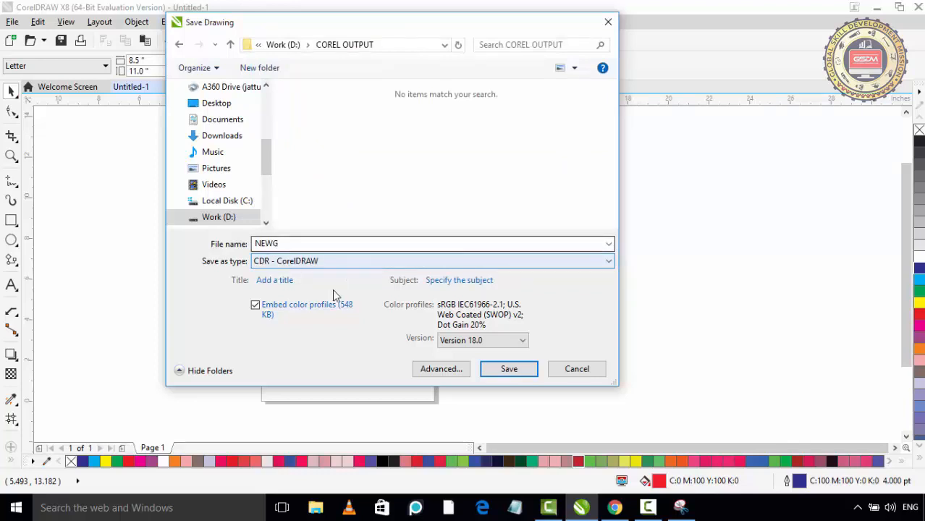
pyautogui.click(508, 371)
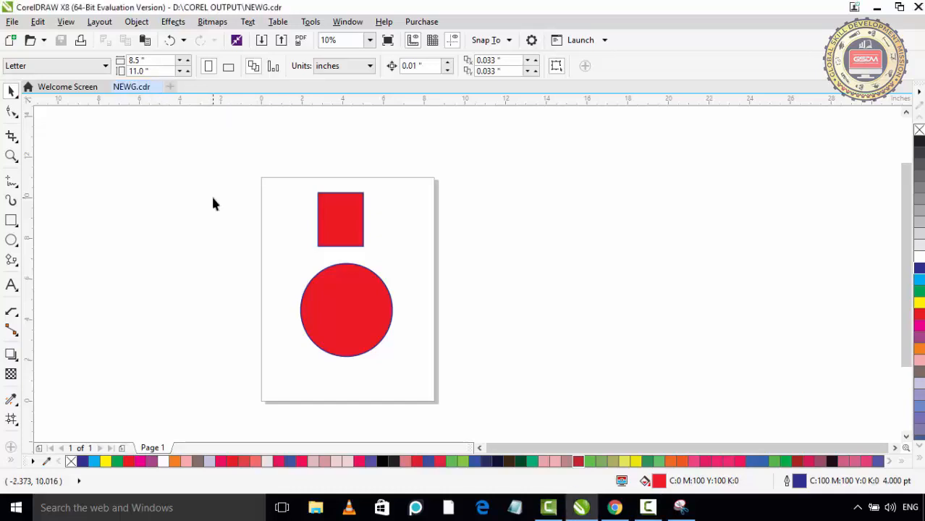
# Start creating a new document and review the available preset destinations.
pyautogui.click(12, 21)
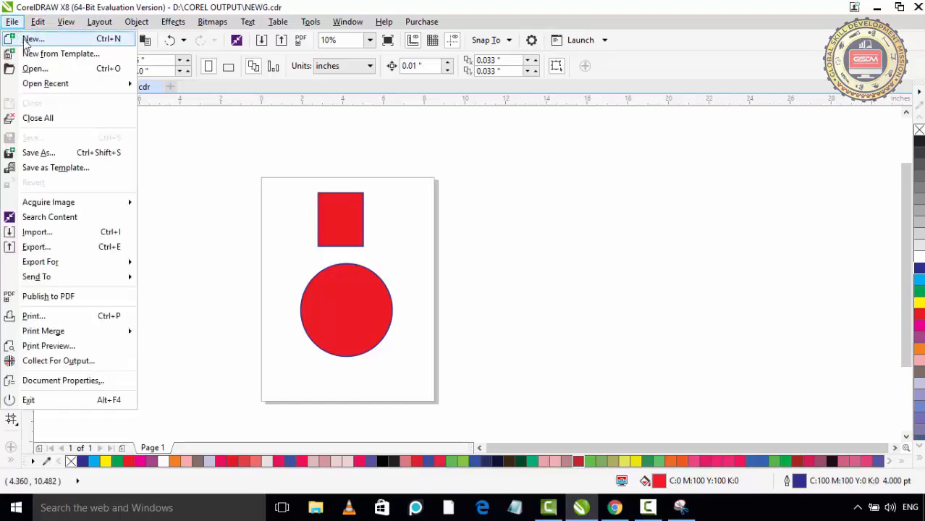
pyautogui.click(61, 40)
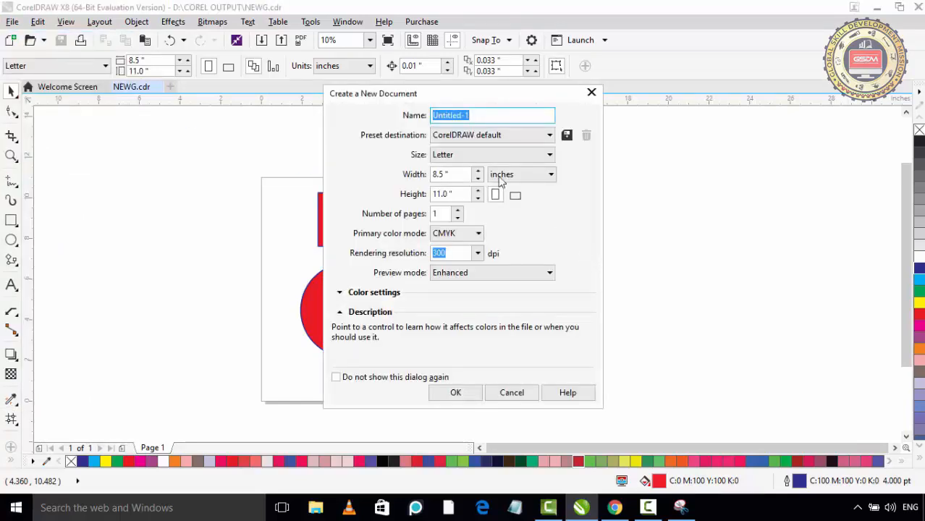
pyautogui.moveTo(397, 101); pyautogui.dragTo(474, 103)
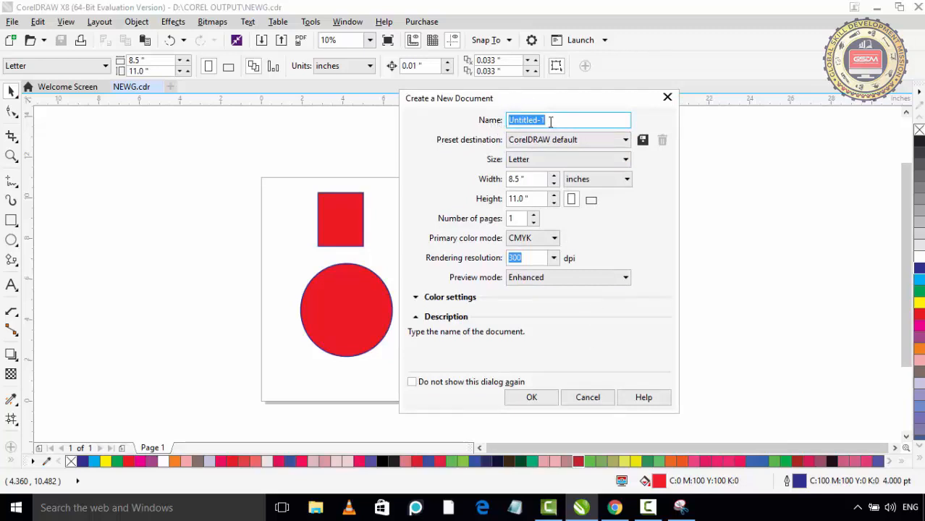
pyautogui.click(587, 145)
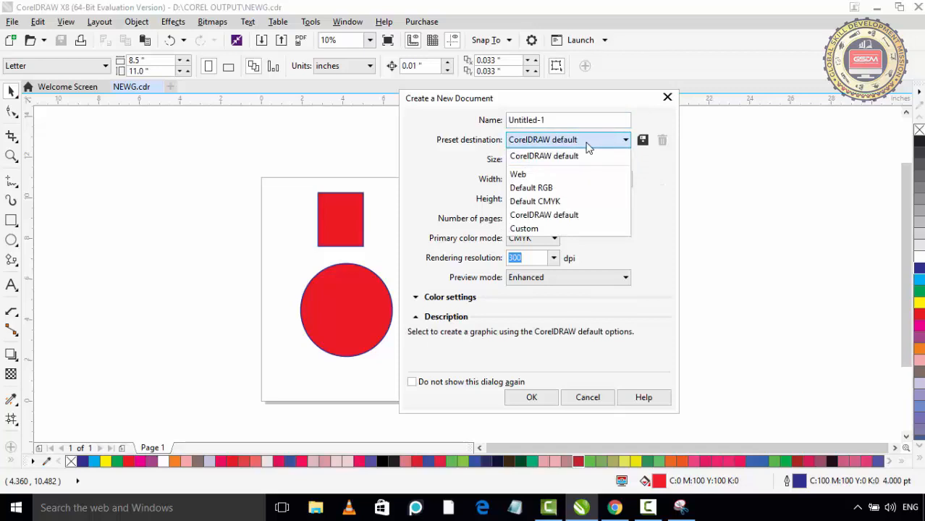
pyautogui.click(588, 144)
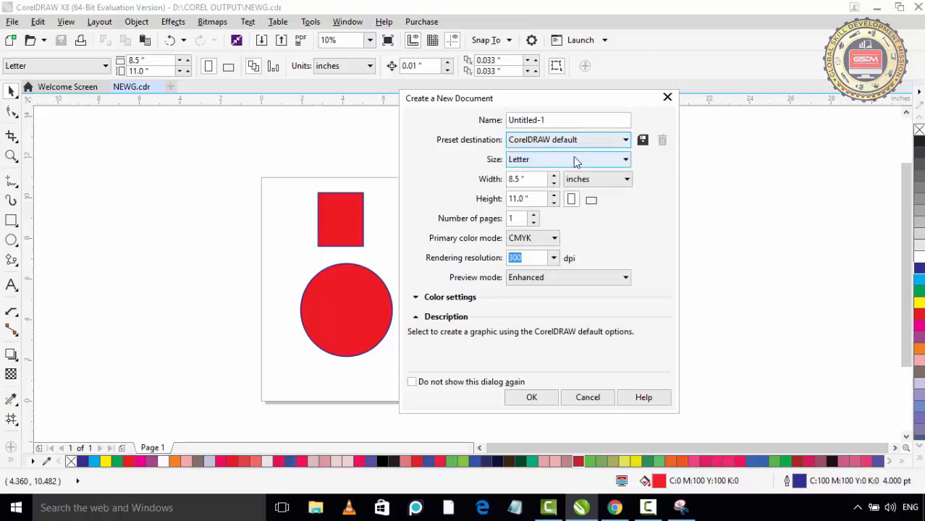
# Set the new document's page size to A4.
pyautogui.click(575, 160)
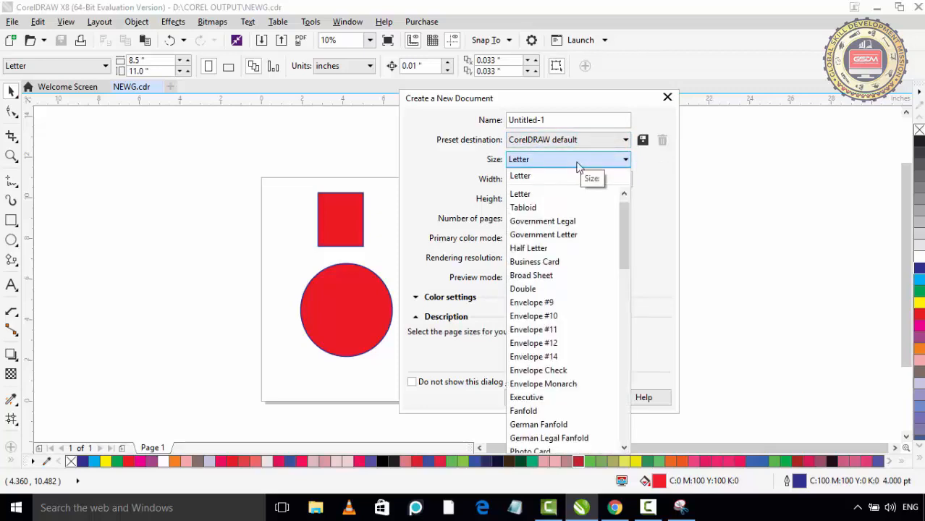
pyautogui.scroll(-8, 613, 280)
pyautogui.scroll(-6, 604, 330)
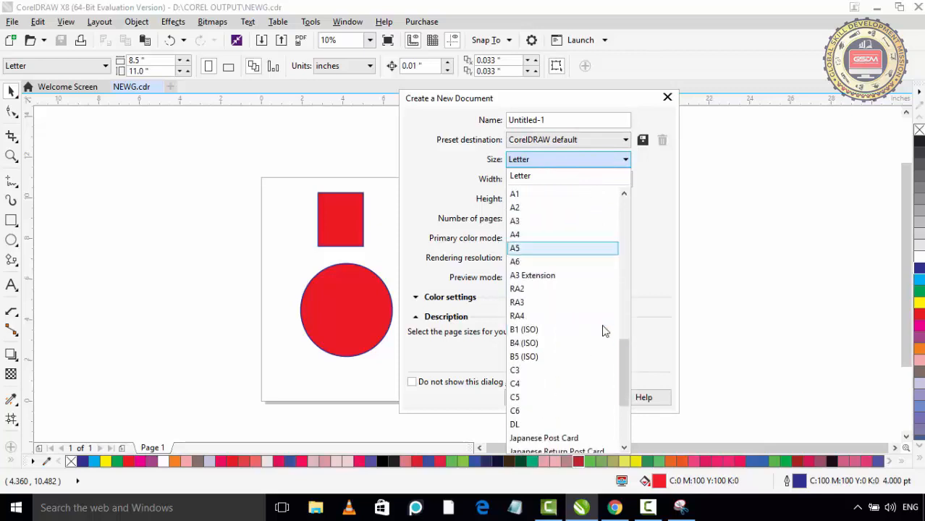
pyautogui.scroll(4, 593, 304)
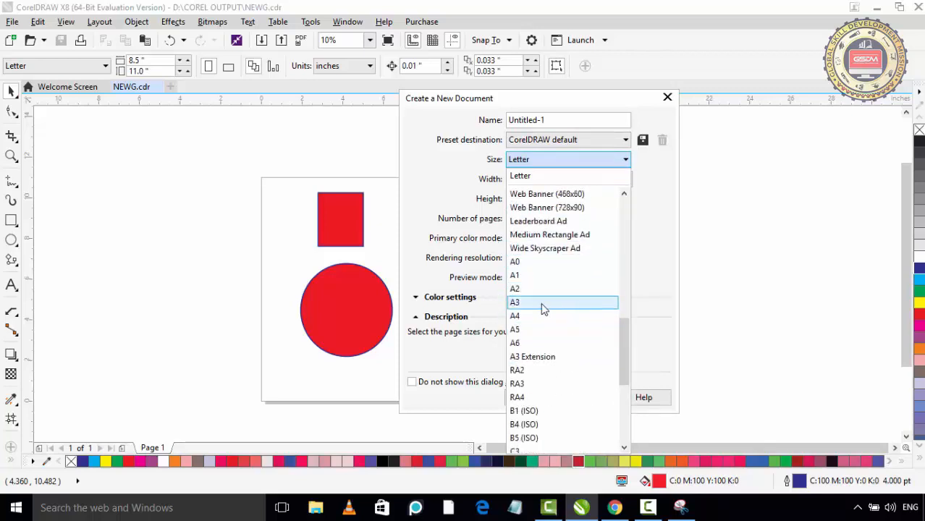
pyautogui.click(538, 317)
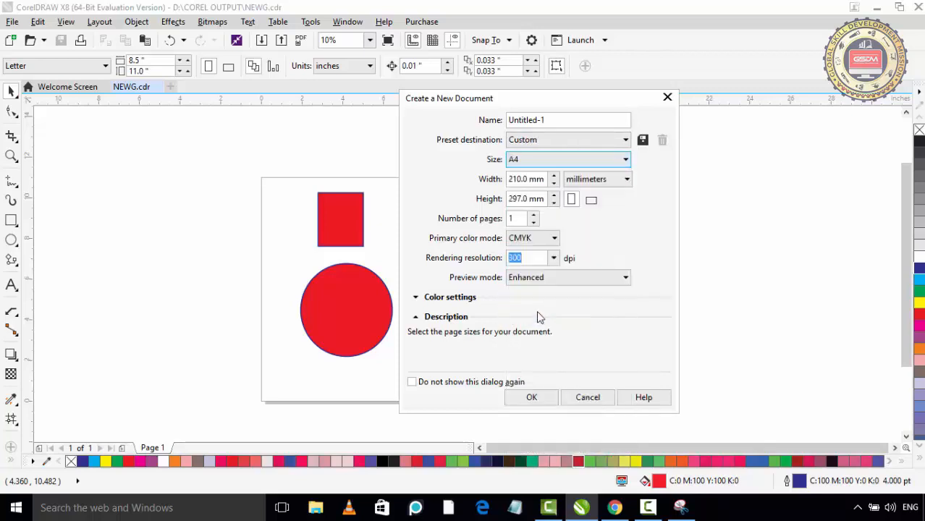
# Review the other page sizes and the measurement units available for the new document.
pyautogui.click(544, 164)
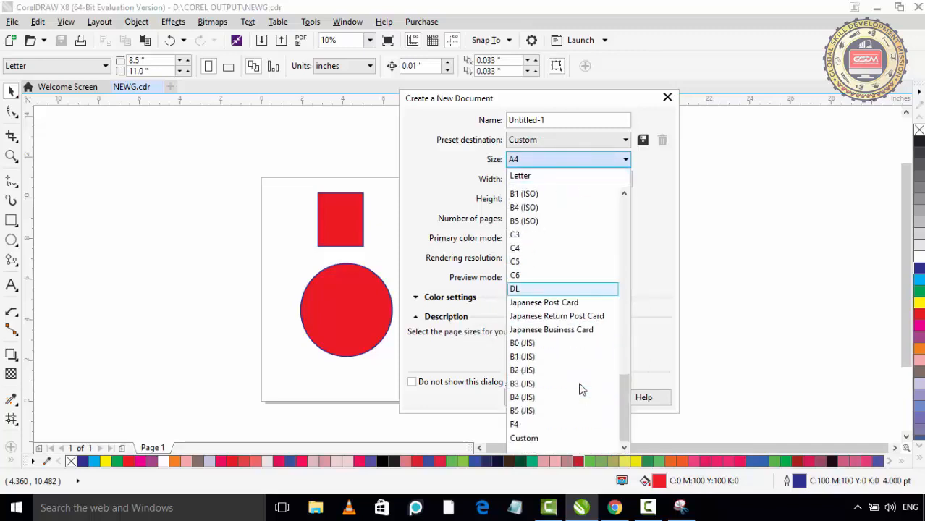
pyautogui.click(429, 172)
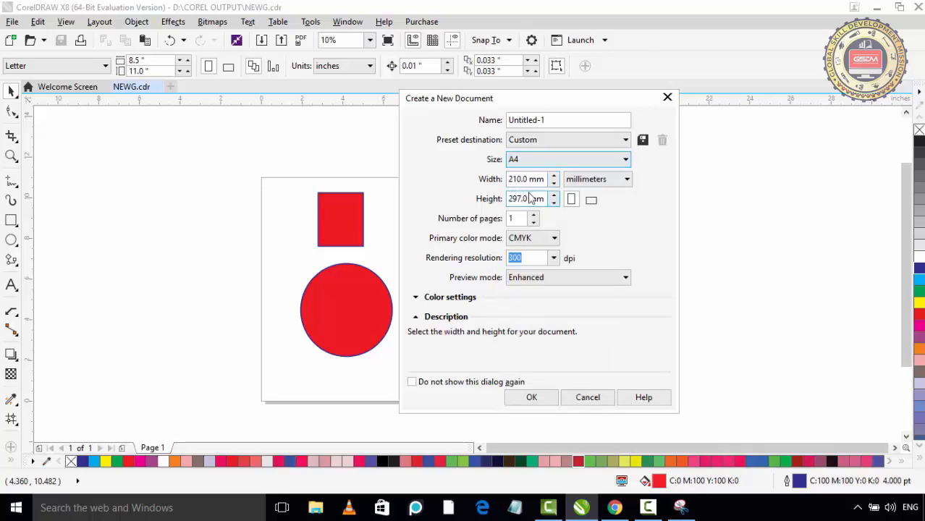
pyautogui.click(588, 184)
pyautogui.click(588, 184)
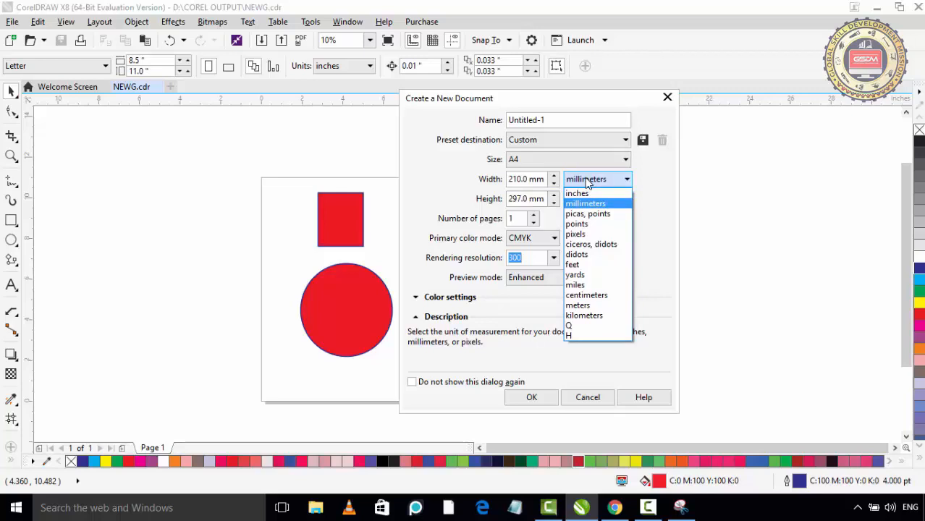
pyautogui.click(480, 187)
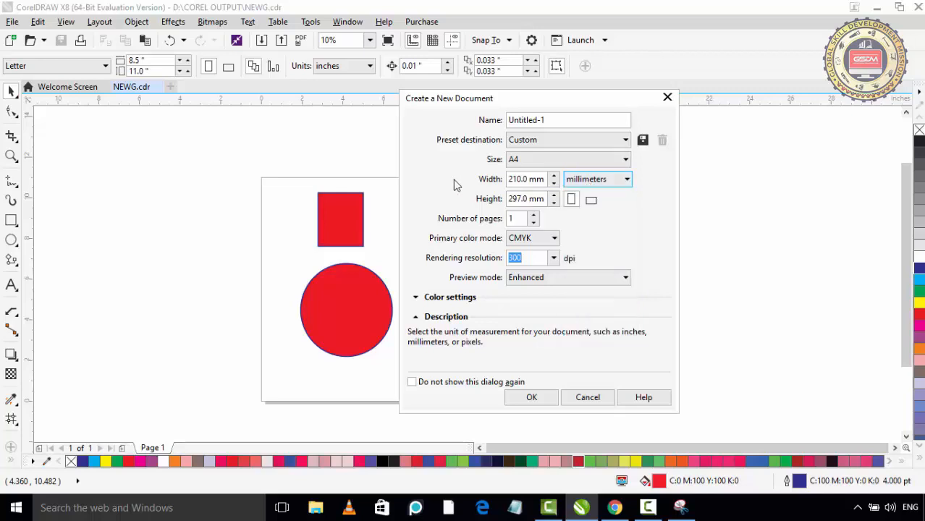
# Set the new document's number of pages to 3 and choose CMYK as its primary color mode.
pyautogui.click(533, 215)
pyautogui.click(533, 216)
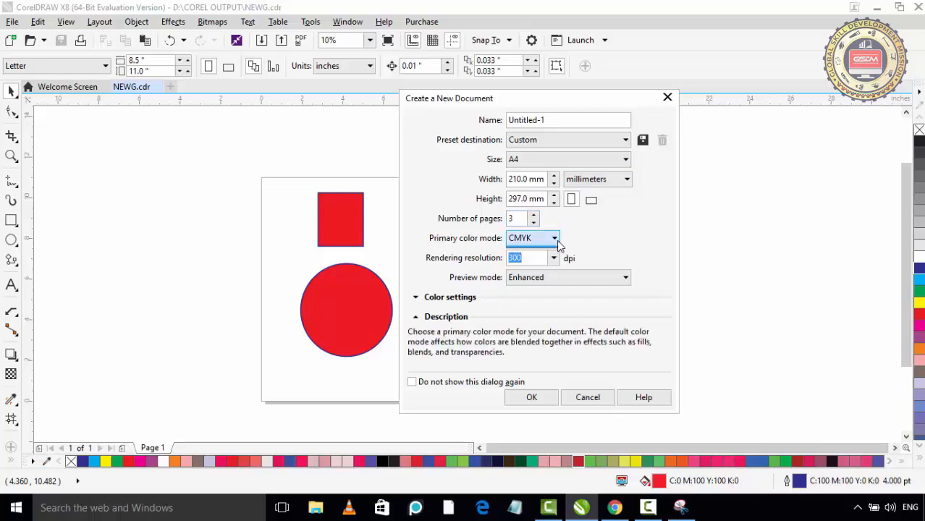
pyautogui.click(555, 245)
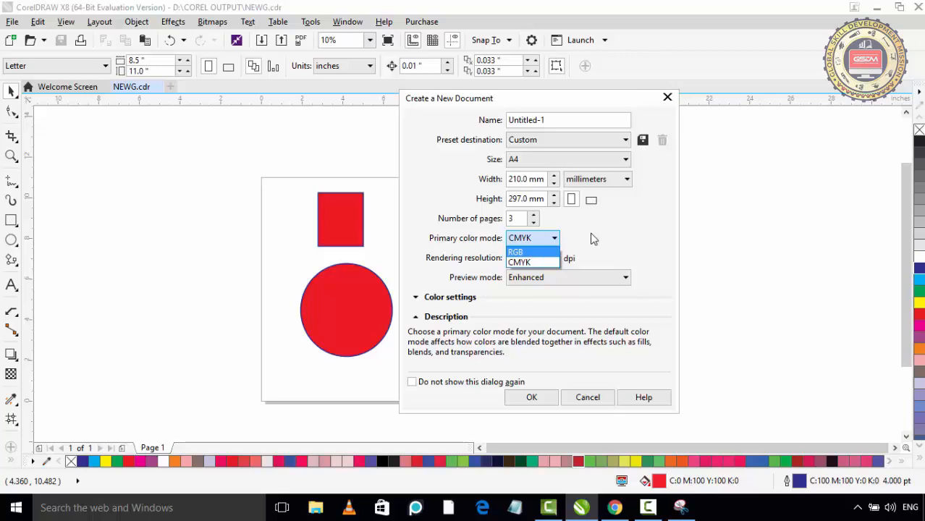
pyautogui.click(545, 263)
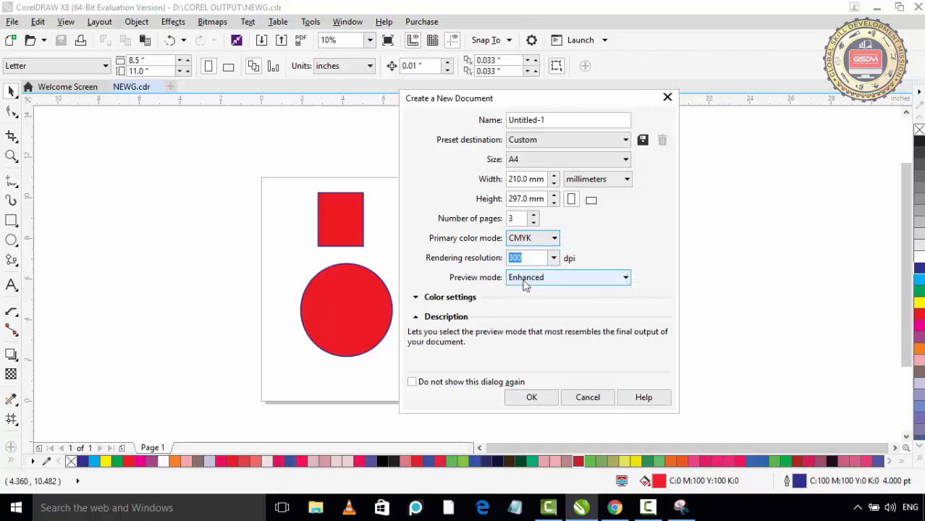
# Review the color settings and description sections, and create the new document with the chosen settings.
pyautogui.click(415, 297)
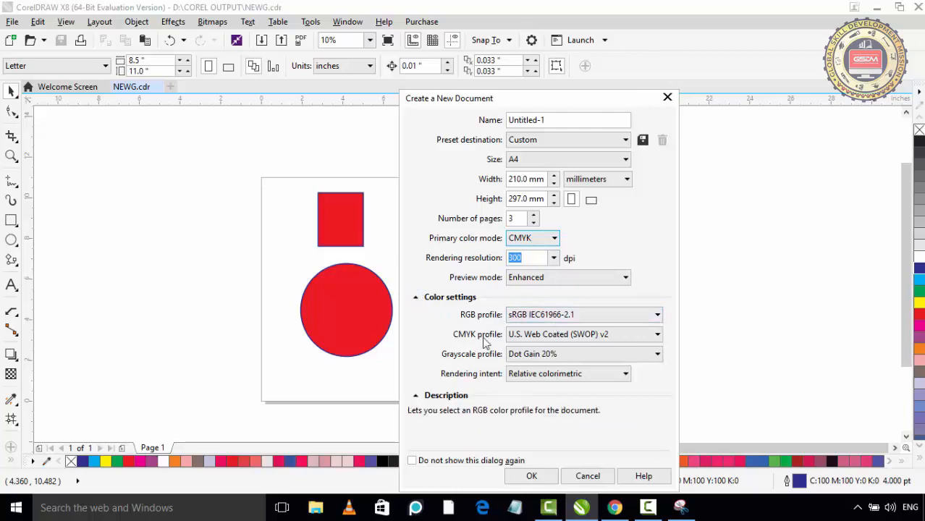
pyautogui.click(417, 299)
pyautogui.click(418, 319)
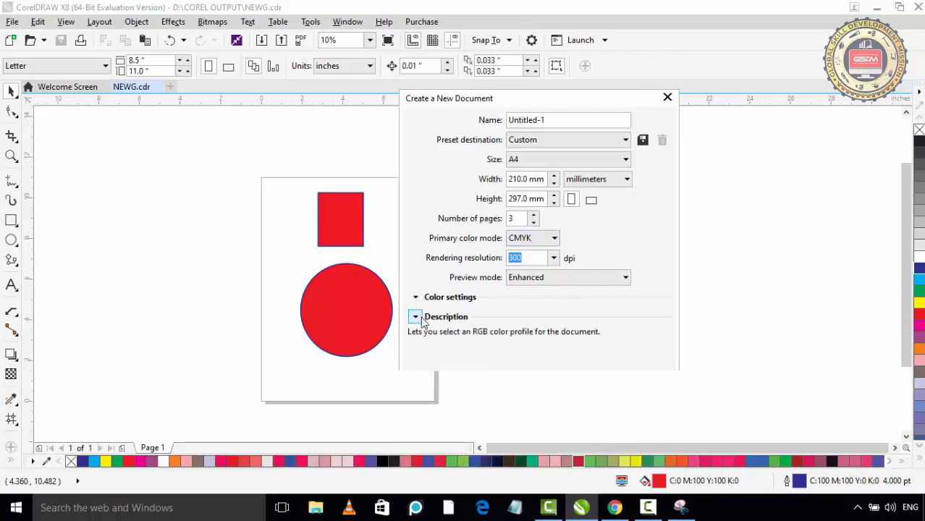
pyautogui.click(417, 318)
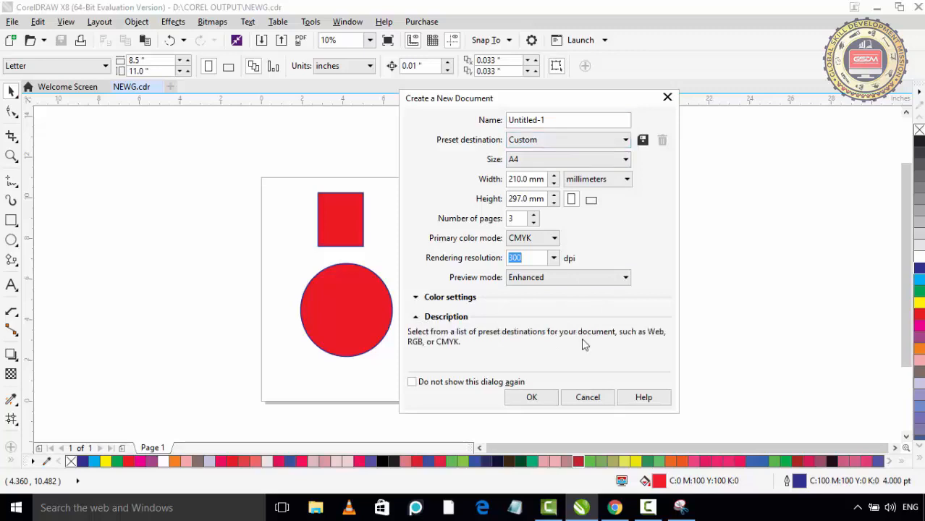
pyautogui.click(536, 398)
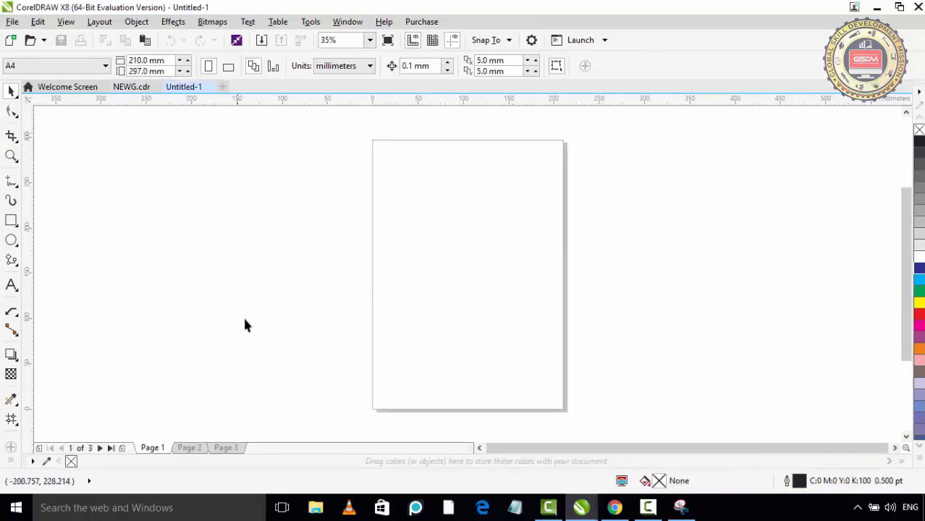
# Look through pages 2 and 3 of the new document and return to Page 1.
pyautogui.click(187, 448)
pyautogui.click(220, 449)
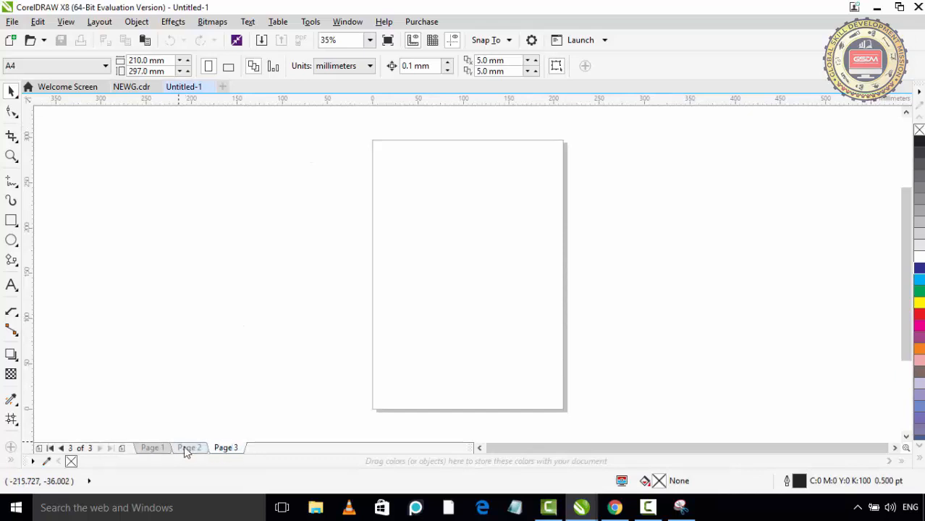
pyautogui.click(153, 448)
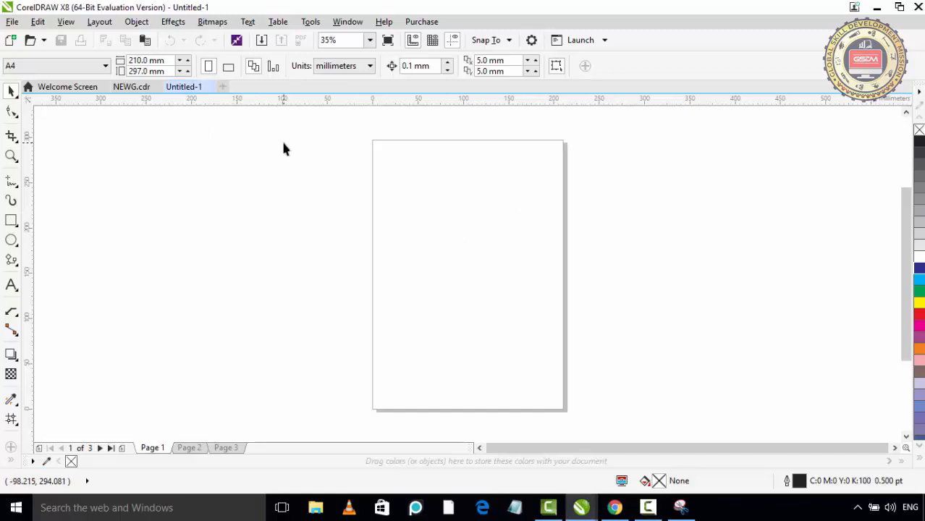
# Create another three-page A4 document named Untitled-2 with the same settings, and close it.
pyautogui.click(224, 88)
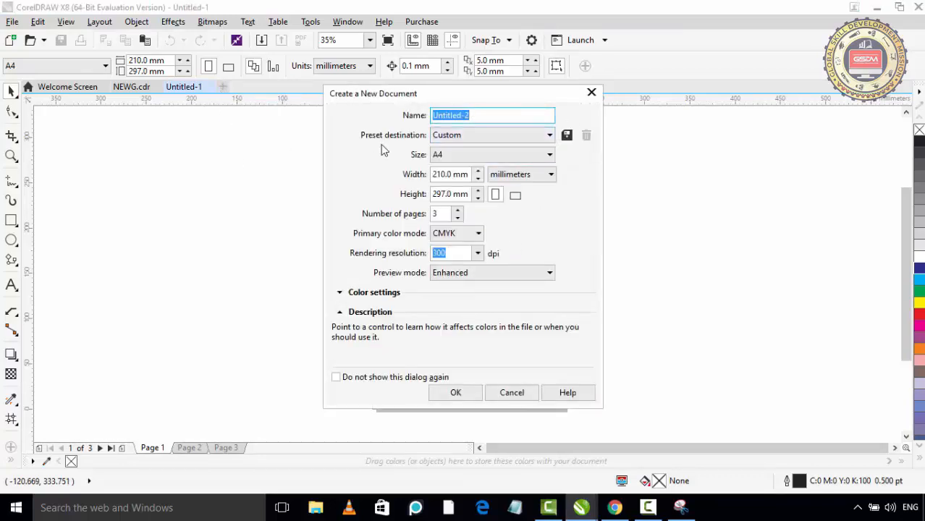
pyautogui.click(456, 392)
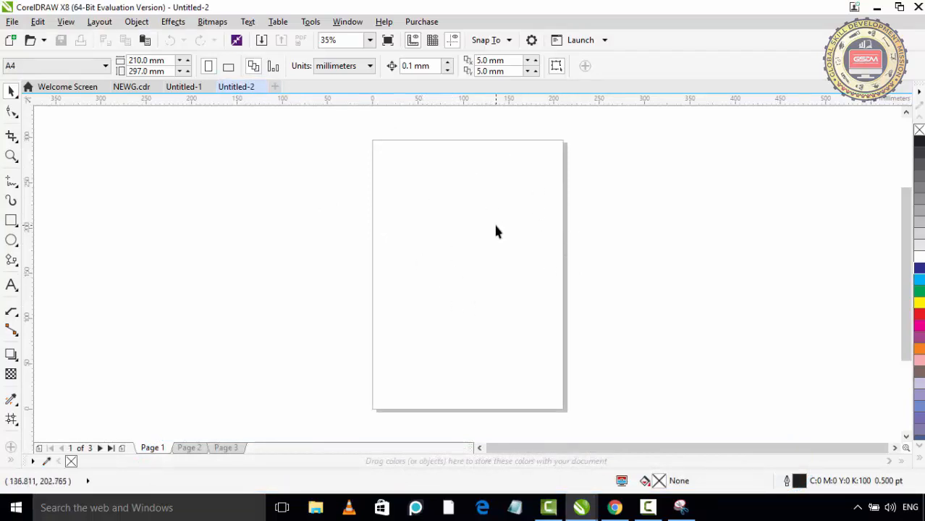
pyautogui.hotkey('ctrl', 'F4')
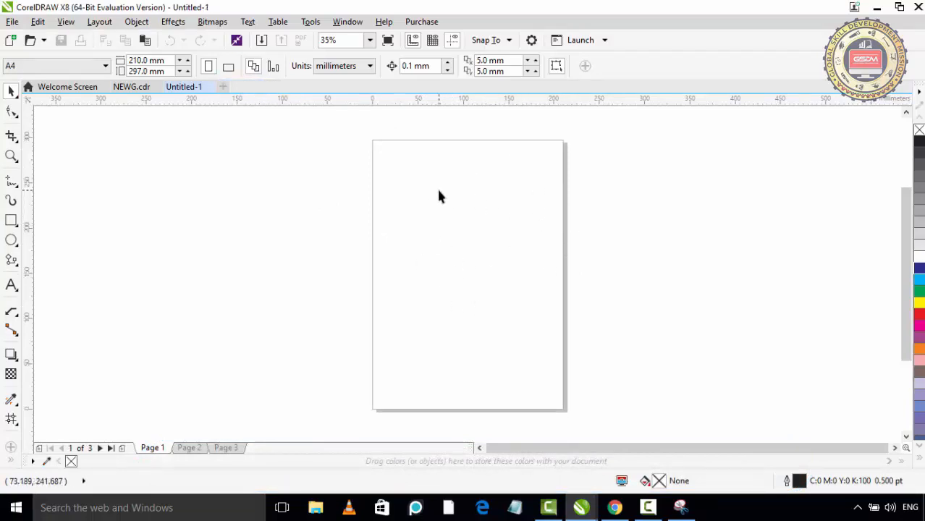